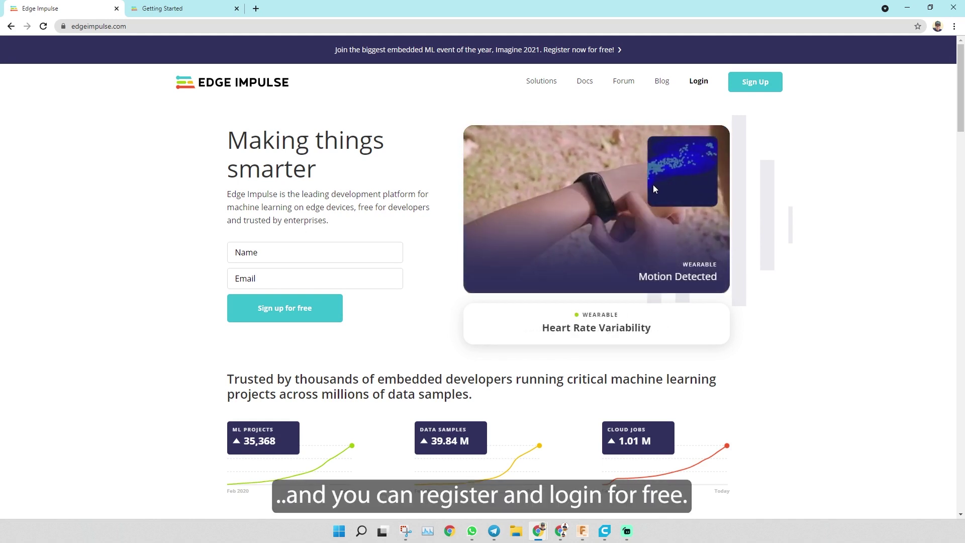
# Log in to Edge Impulse Studio from the Login page on edgeimpulse.com.
pyautogui.click(699, 83)
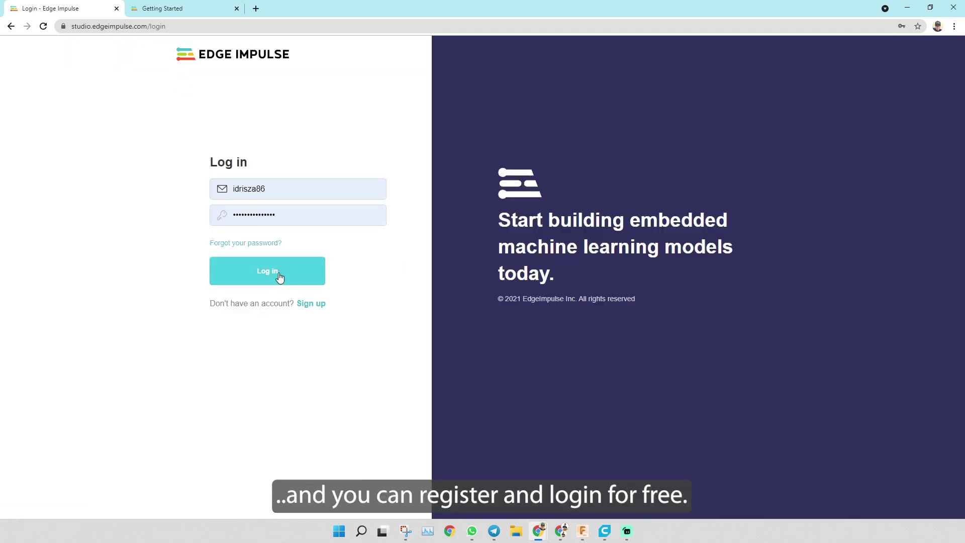
pyautogui.click(317, 278)
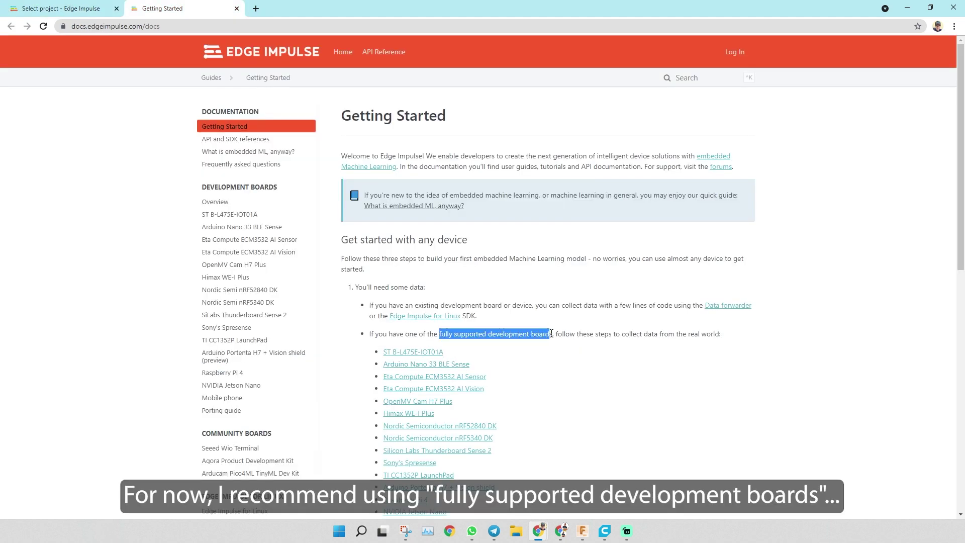
# Open the Arduino Nano 33 BLE Sense guide listed under fully supported development boards.
pyautogui.moveTo(551, 333); pyautogui.dragTo(554, 333)
pyautogui.moveTo(475, 368); pyautogui.dragTo(450, 365)
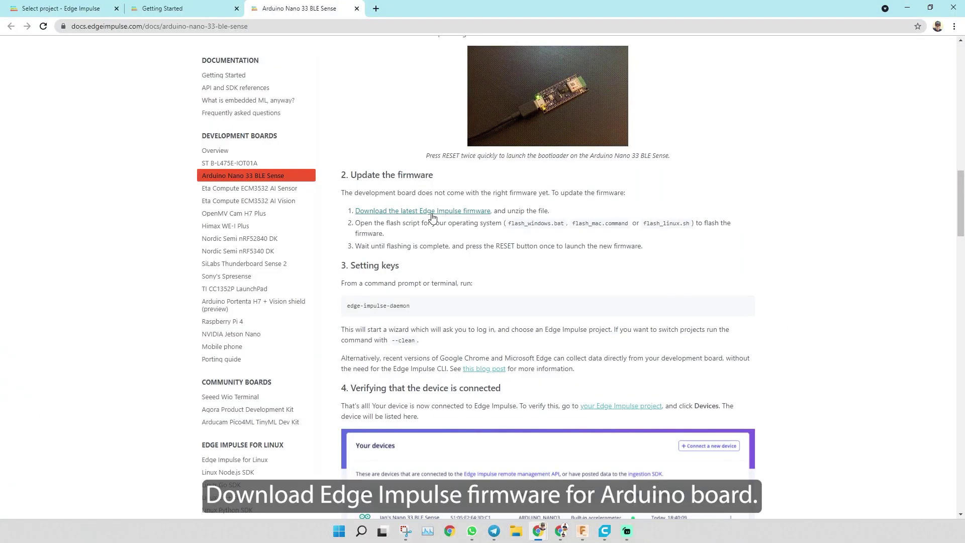
# Download the latest Edge Impulse firmware and run flash_windows.bat despite the Windows warning.
pyautogui.click(432, 217)
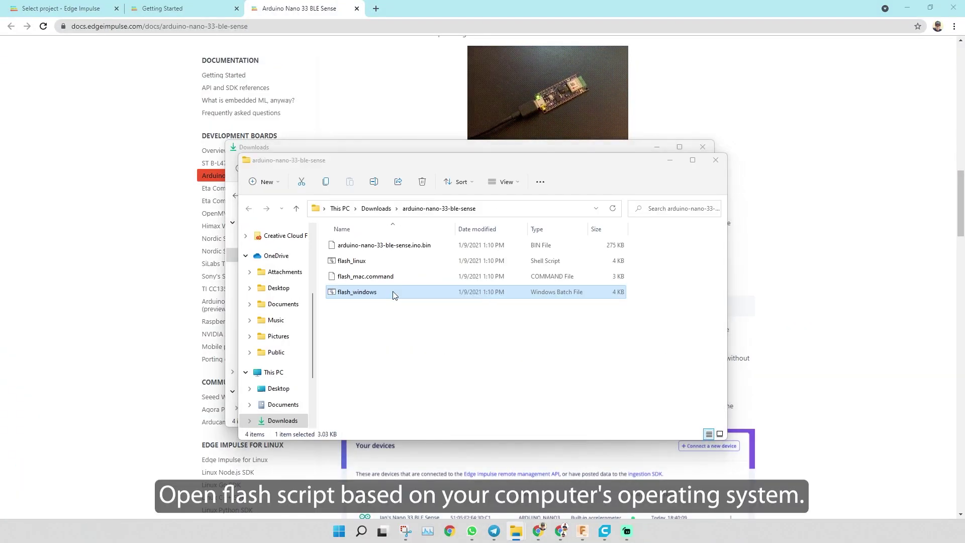
pyautogui.doubleClick(392, 294)
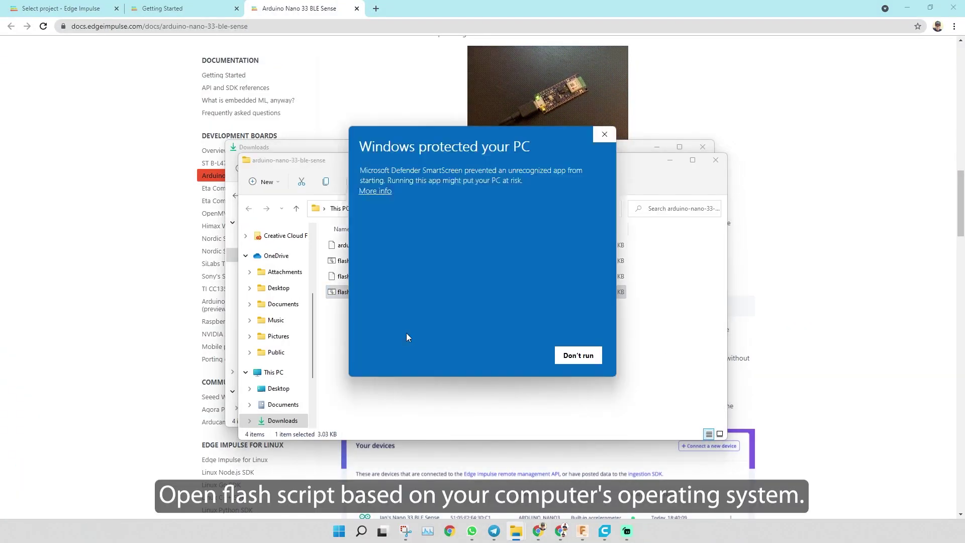
pyautogui.click(371, 192)
pyautogui.click(510, 356)
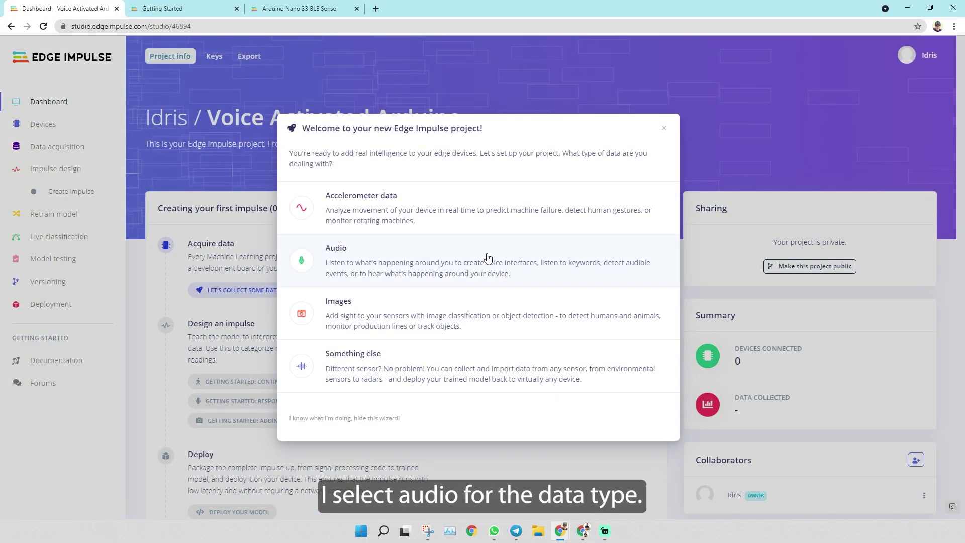
# Choose Audio, set latency calculations to Arduino Nano 33 BLE Sense, and open Data acquisition.
pyautogui.click(487, 259)
pyautogui.click(623, 416)
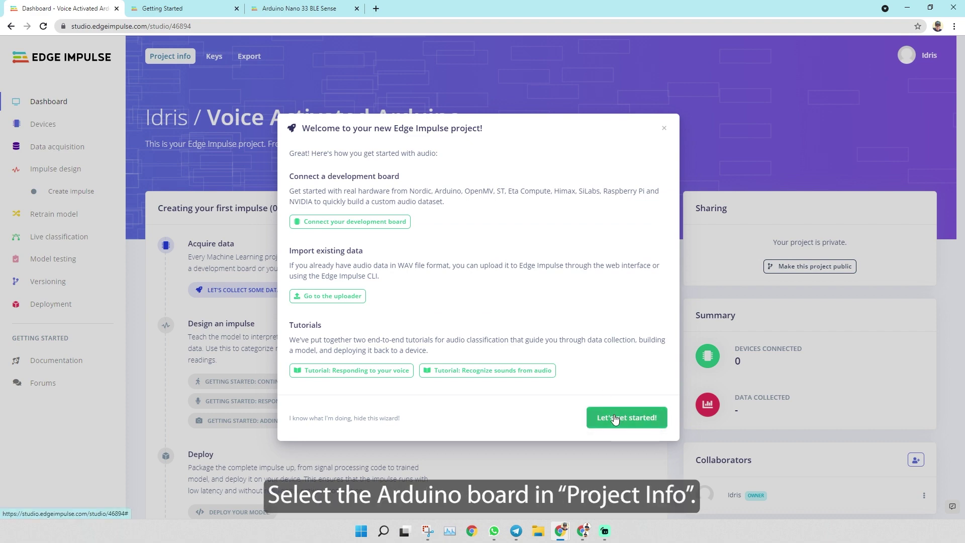
pyautogui.scroll(-3, 623, 417)
pyautogui.click(850, 432)
pyautogui.click(837, 319)
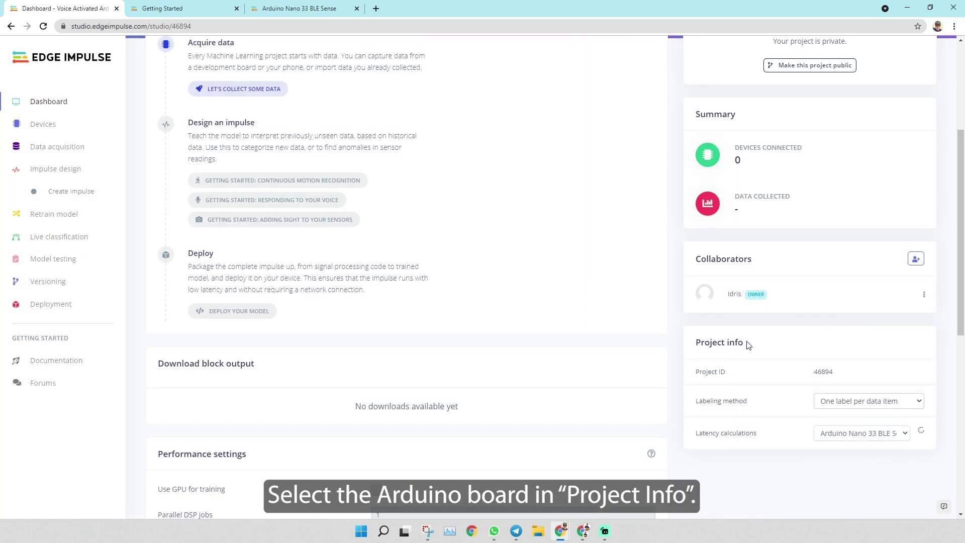
pyautogui.click(45, 151)
# Connect the Nano 33 BLE (COM13) to Studio over WebUSB.
pyautogui.click(875, 162)
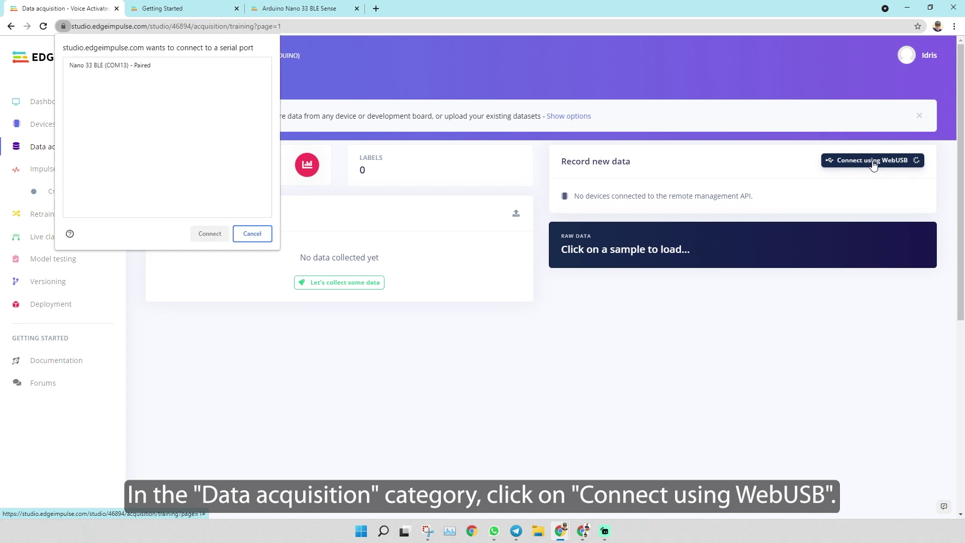
pyautogui.click(160, 66)
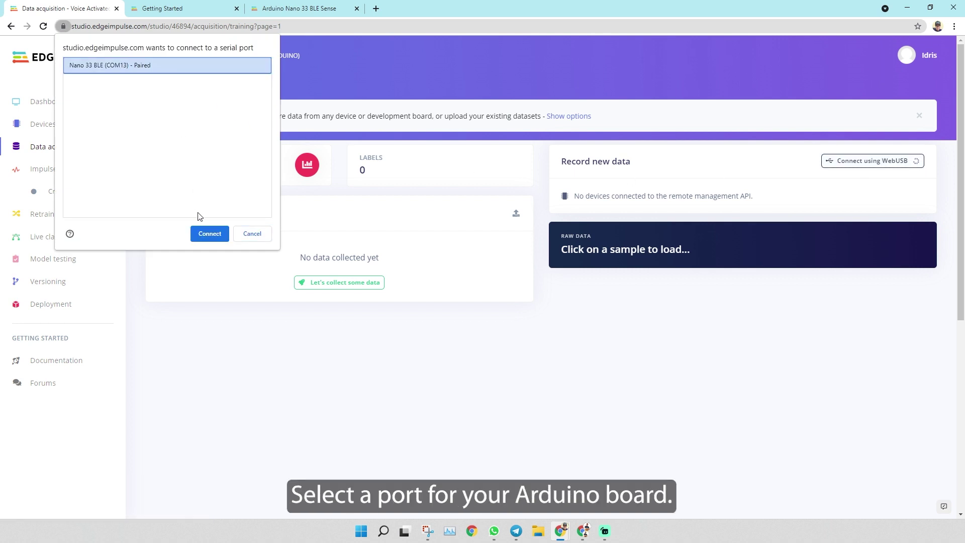
pyautogui.click(211, 235)
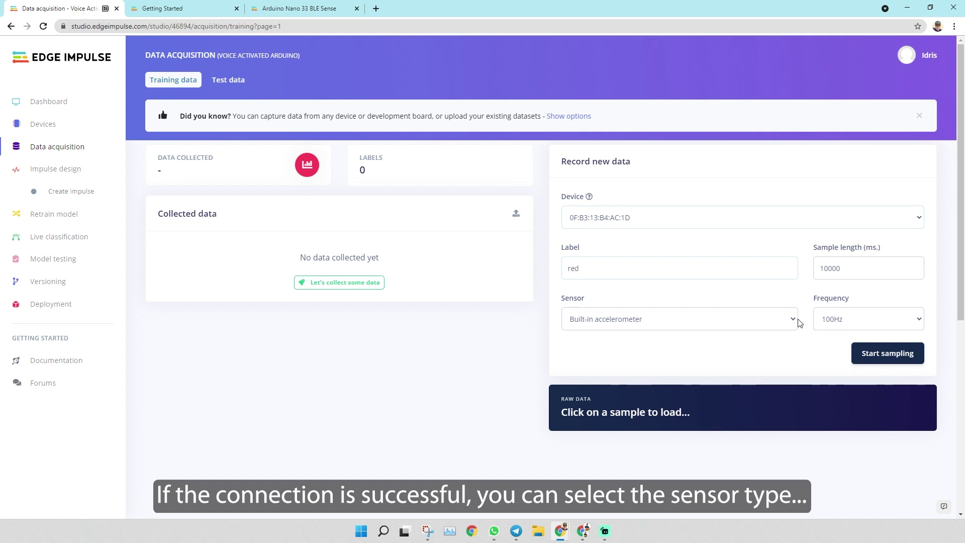
# Record from the Built-in microphone at 16000Hz and view the Devices list.
pyautogui.click(791, 324)
pyautogui.click(748, 341)
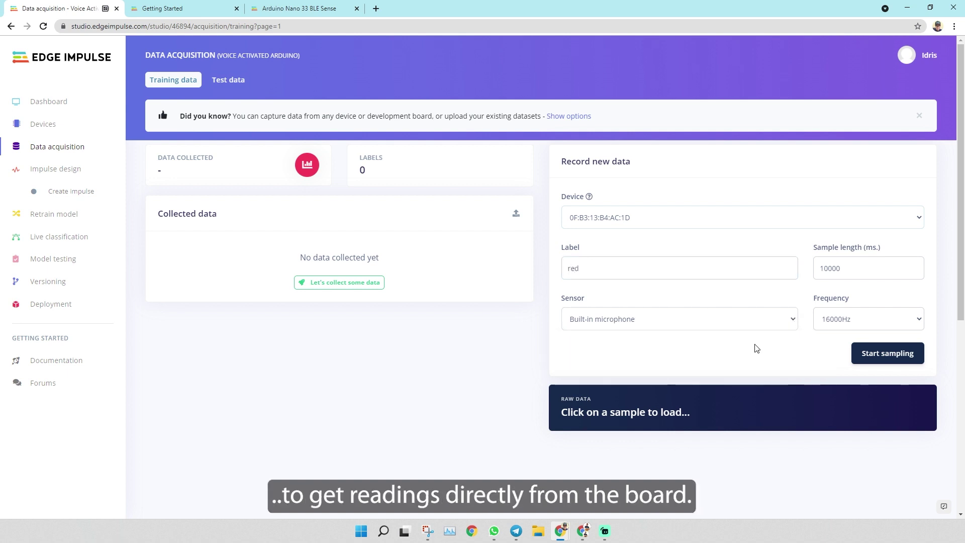
pyautogui.click(864, 324)
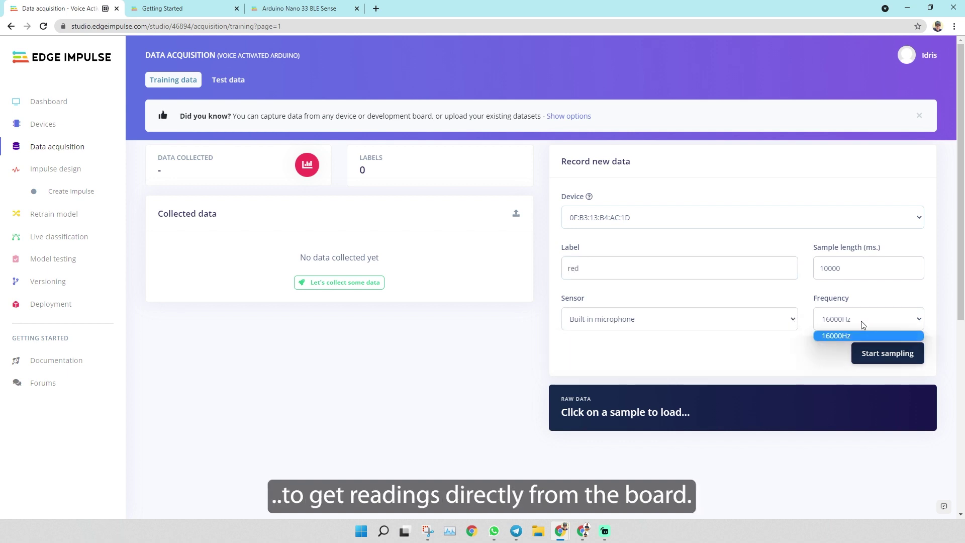
pyautogui.click(49, 125)
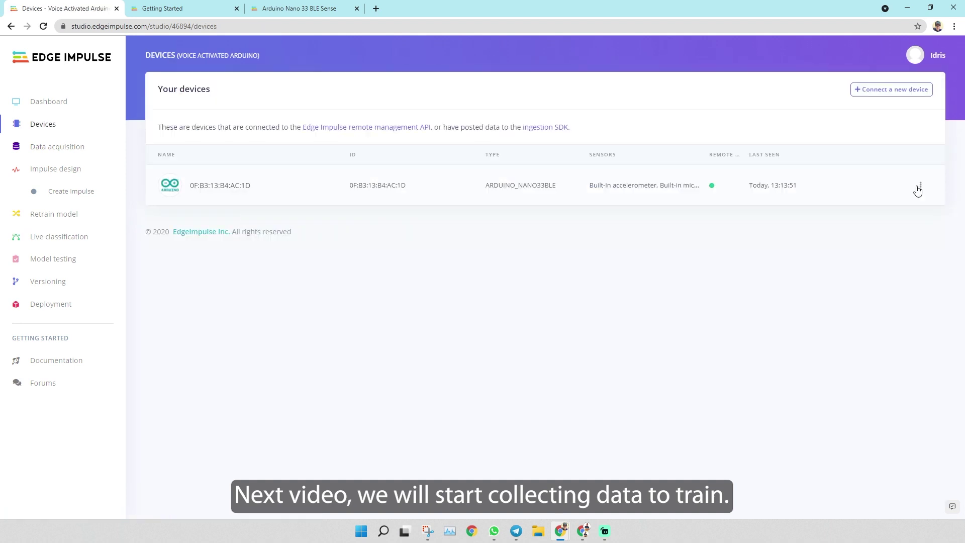